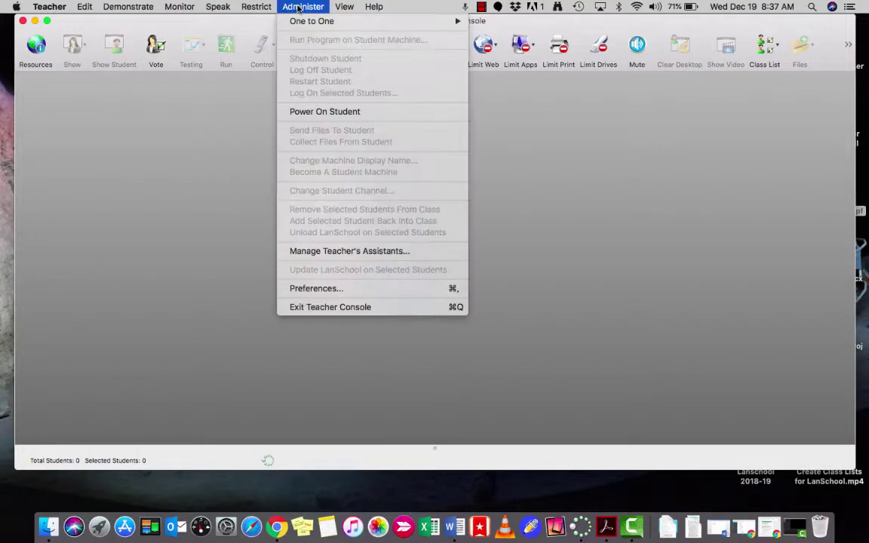
# Open the class list manager and set the class list to use Login Name
pyautogui.moveTo(308, 27)
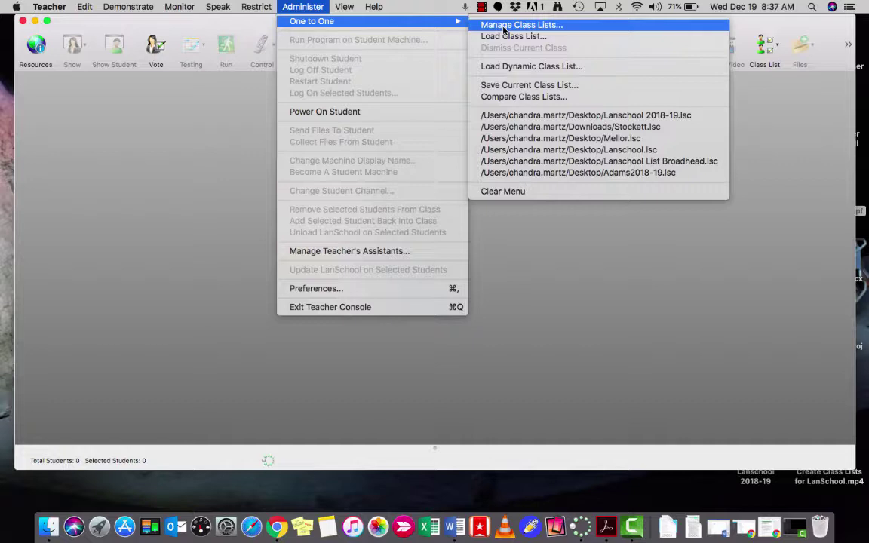
pyautogui.click(503, 29)
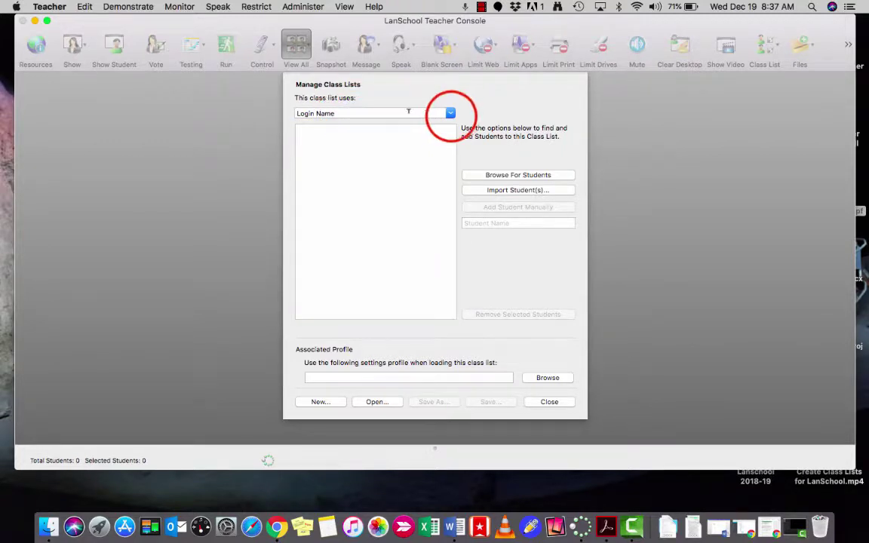
pyautogui.click(450, 113)
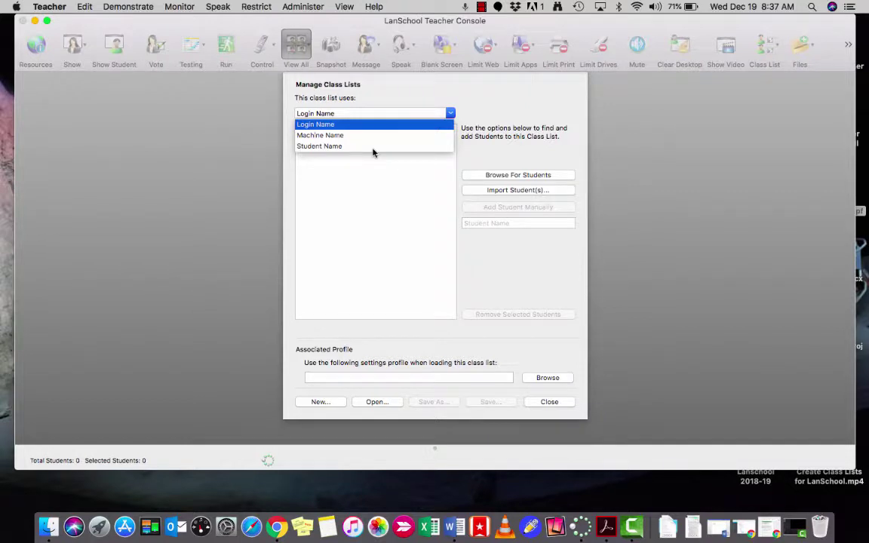
pyautogui.click(334, 125)
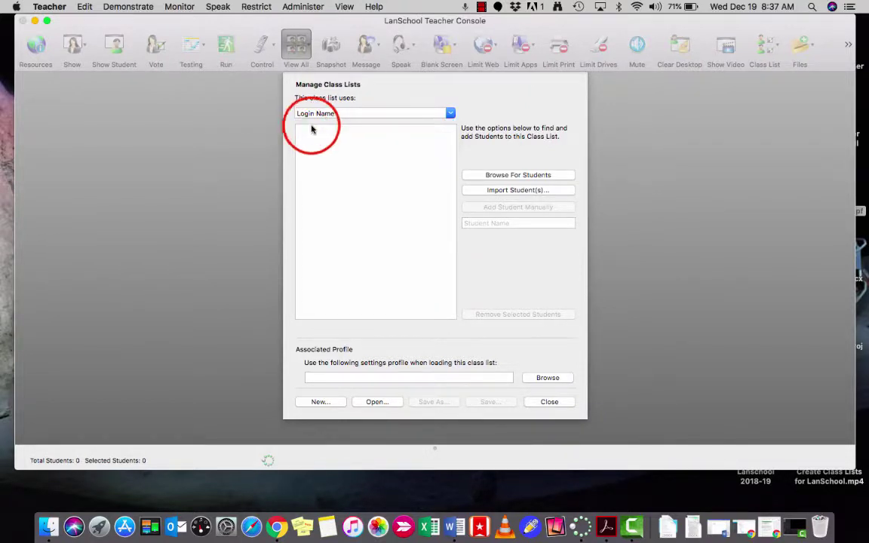
# Import the students from the Lanschool 2018-19 CSV file on the Desktop and look through the imported list
pyautogui.click(492, 195)
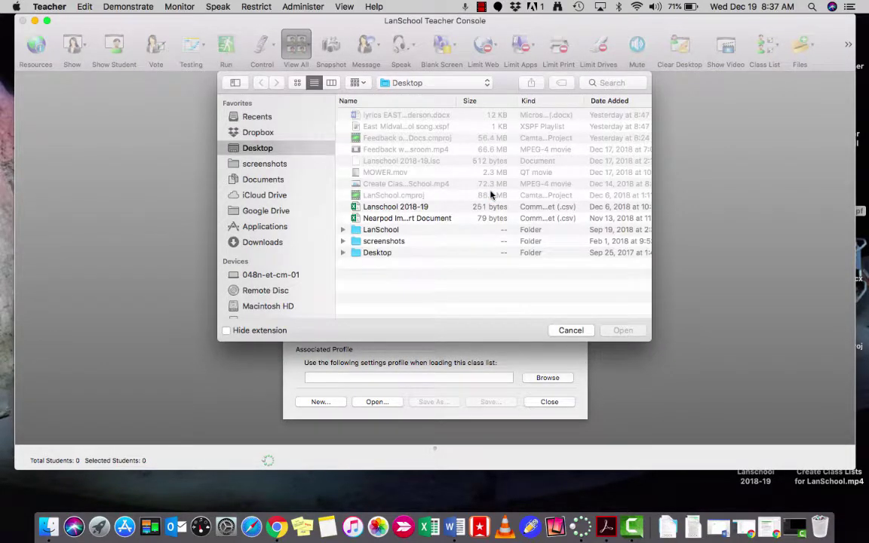
pyautogui.click(387, 206)
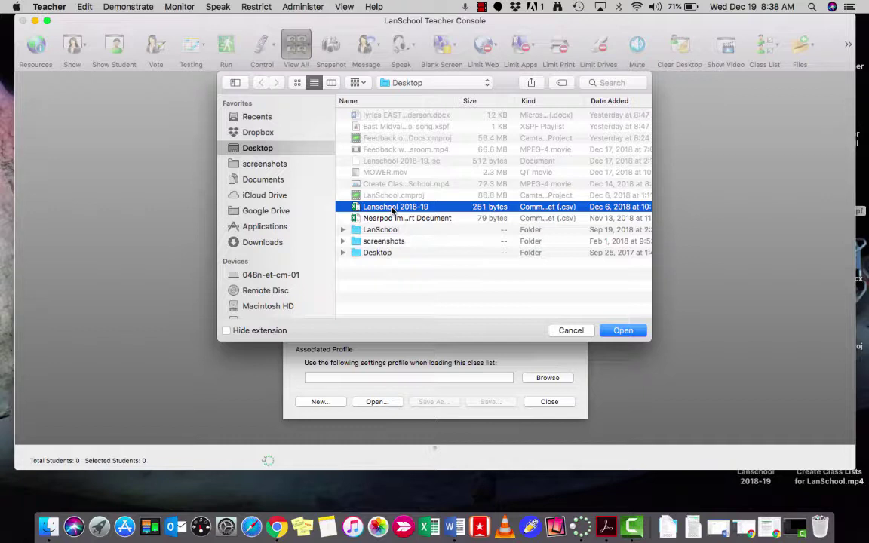
pyautogui.click(632, 333)
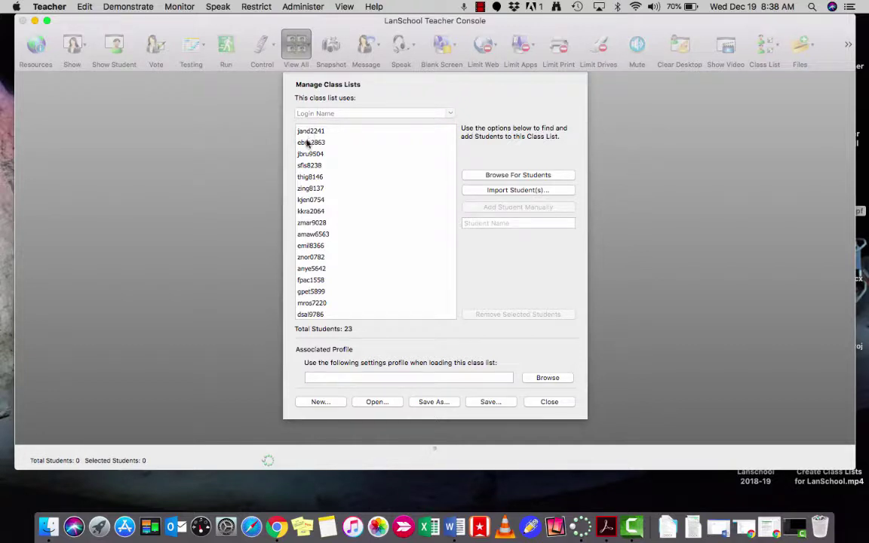
pyautogui.scroll(-5, 314, 252)
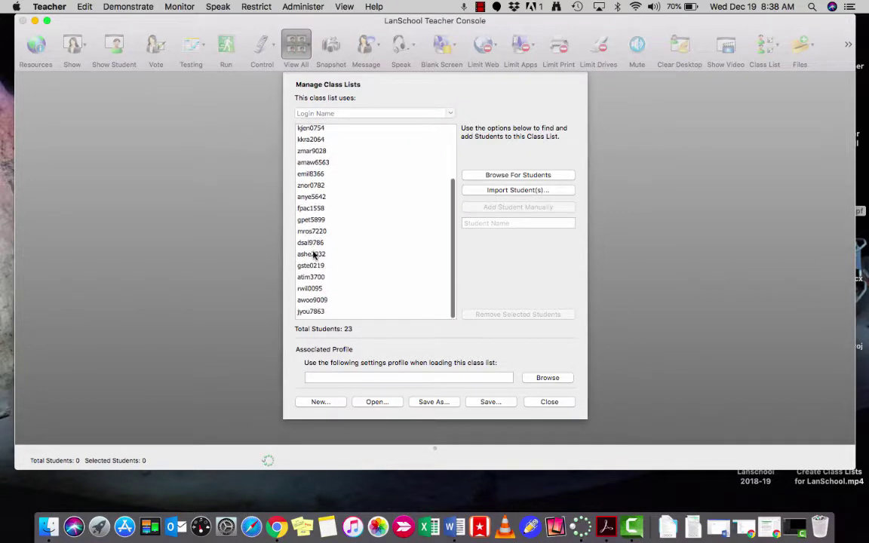
pyautogui.scroll(5, 314, 255)
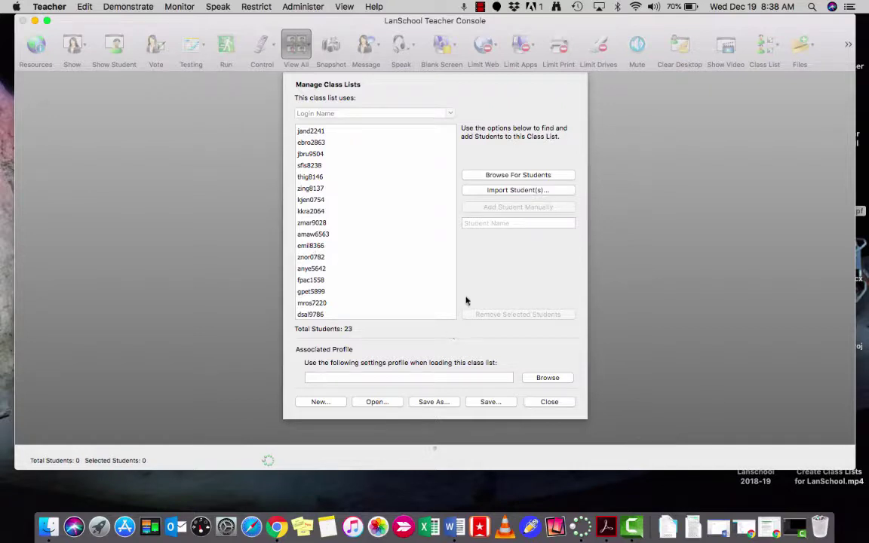
# Save the class list to the Desktop as "Lanschool 2018-19.lsc" and close the class list manager
pyautogui.click(432, 403)
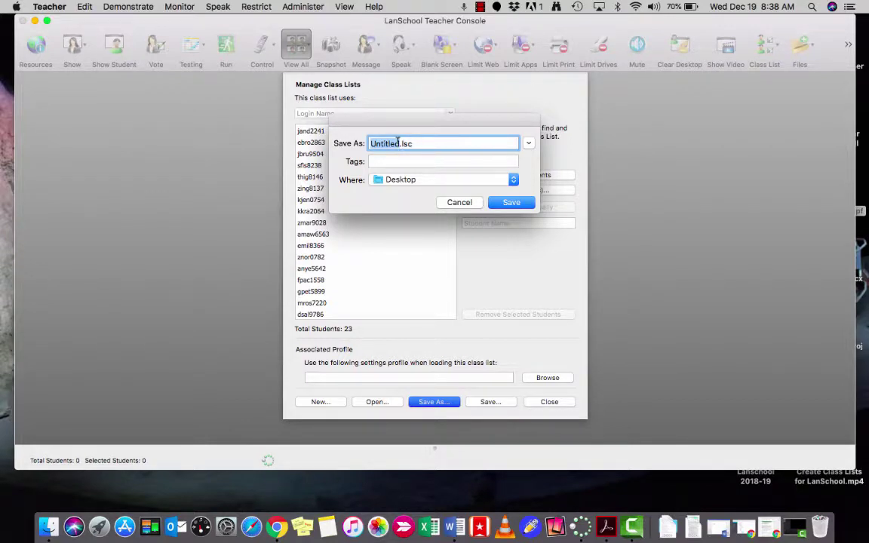
pyautogui.write('Lanschool')
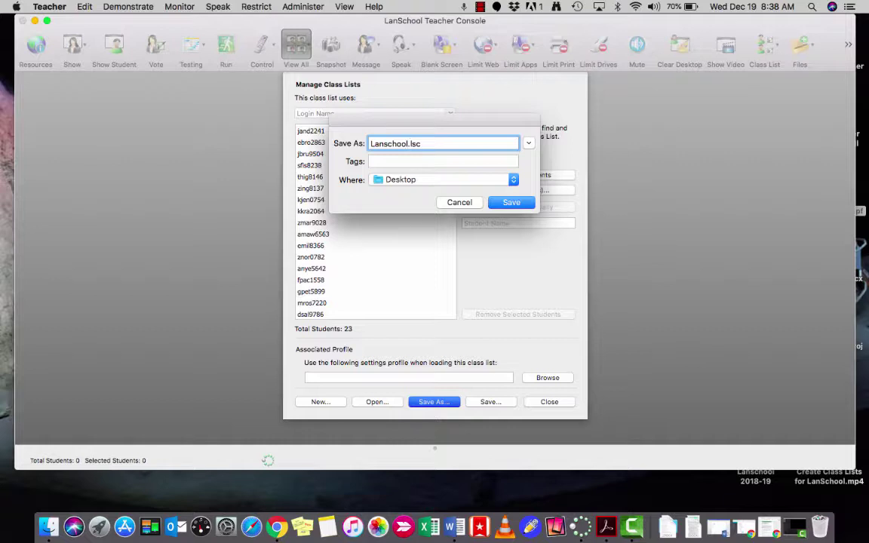
pyautogui.write('2018-19')
pyautogui.click(509, 203)
pyautogui.click(509, 203)
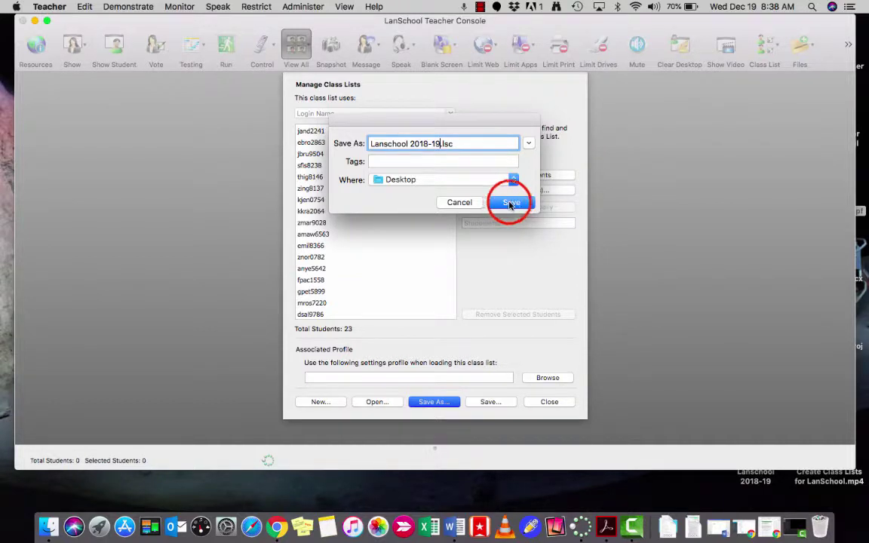
pyautogui.click(523, 201)
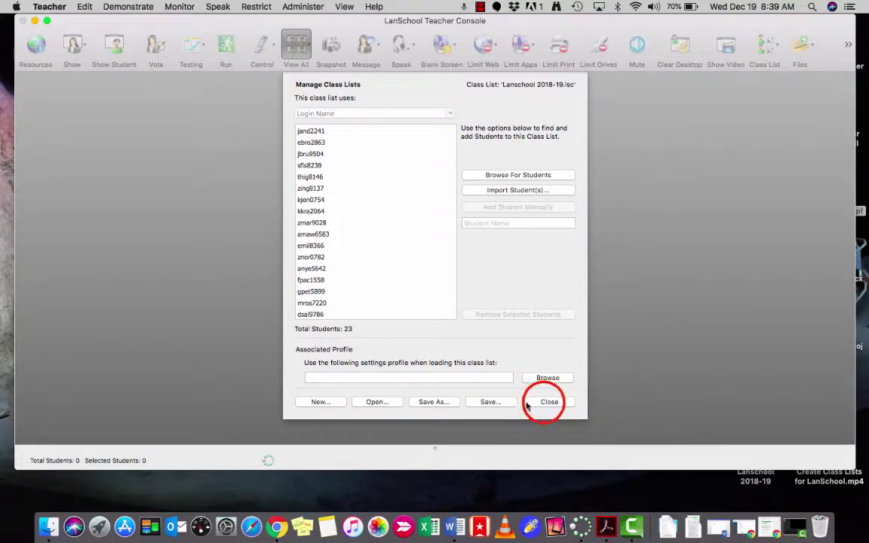
pyautogui.click(549, 401)
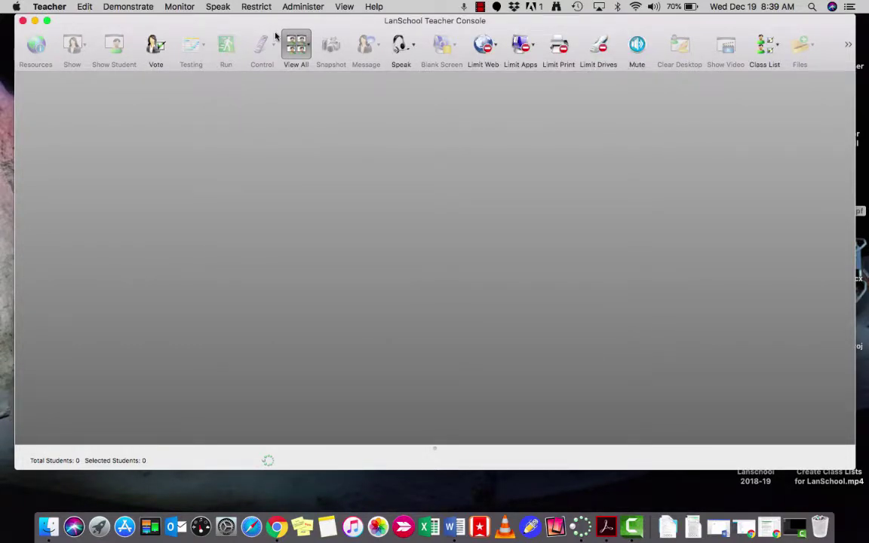
# Load the class list Lanschool 2018-19.lsc from the Desktop
pyautogui.click(286, 9)
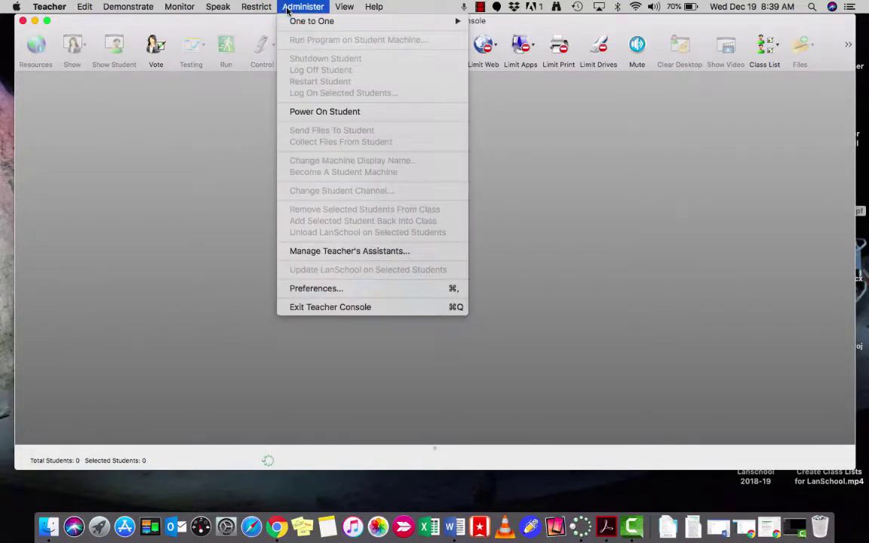
pyautogui.moveTo(288, 21)
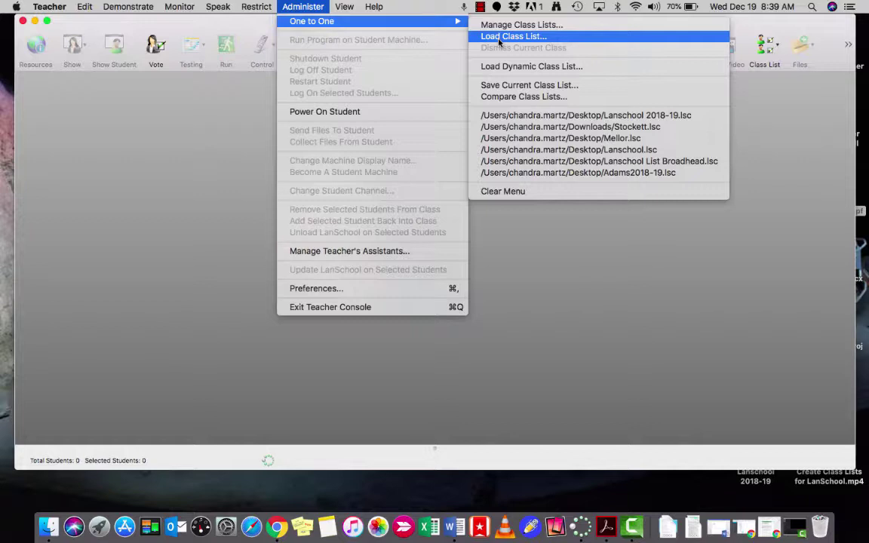
pyautogui.click(498, 38)
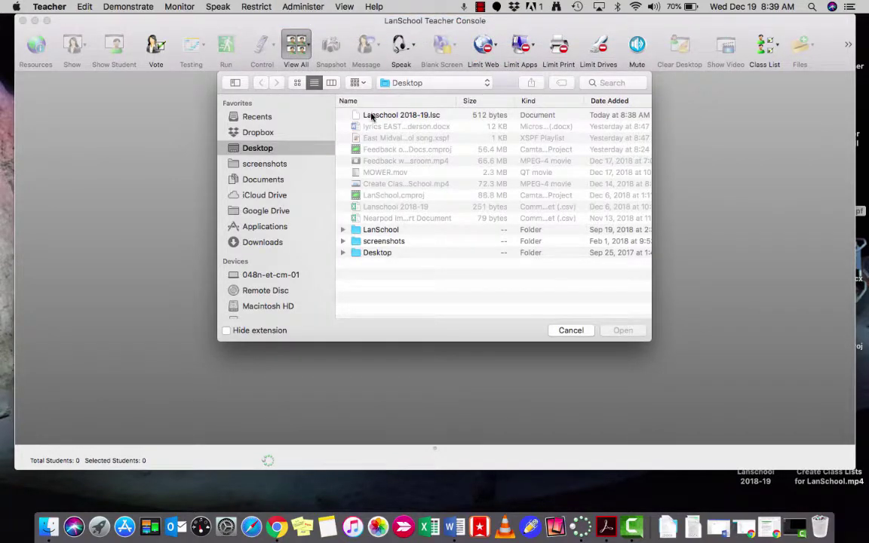
pyautogui.click(383, 119)
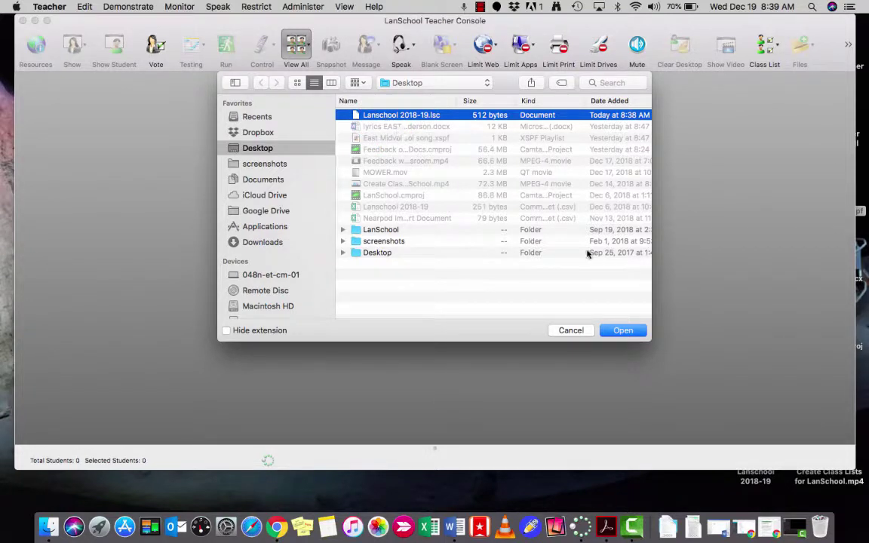
pyautogui.click(623, 332)
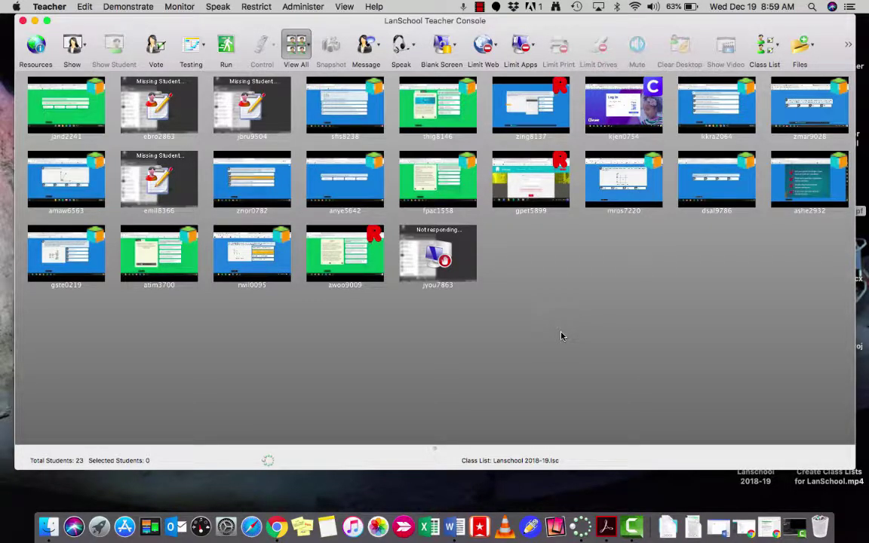
pyautogui.click(302, 7)
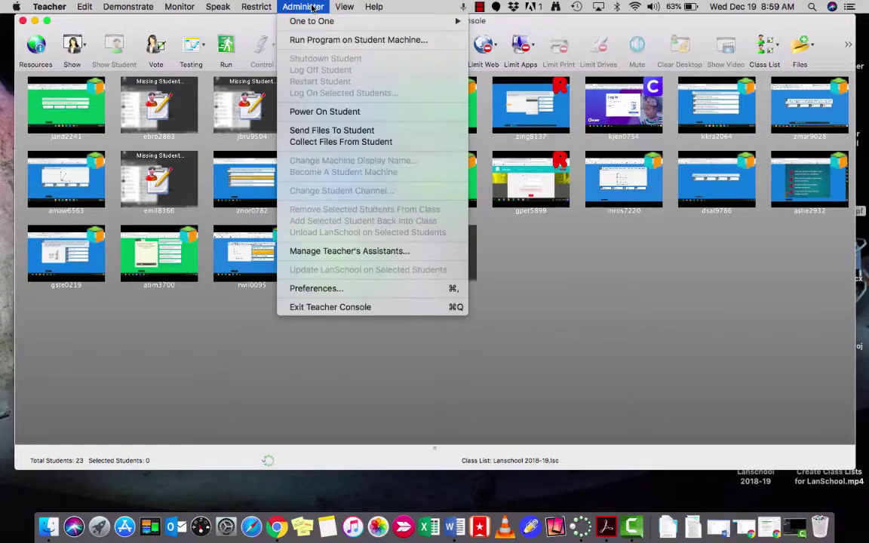
pyautogui.moveTo(311, 23)
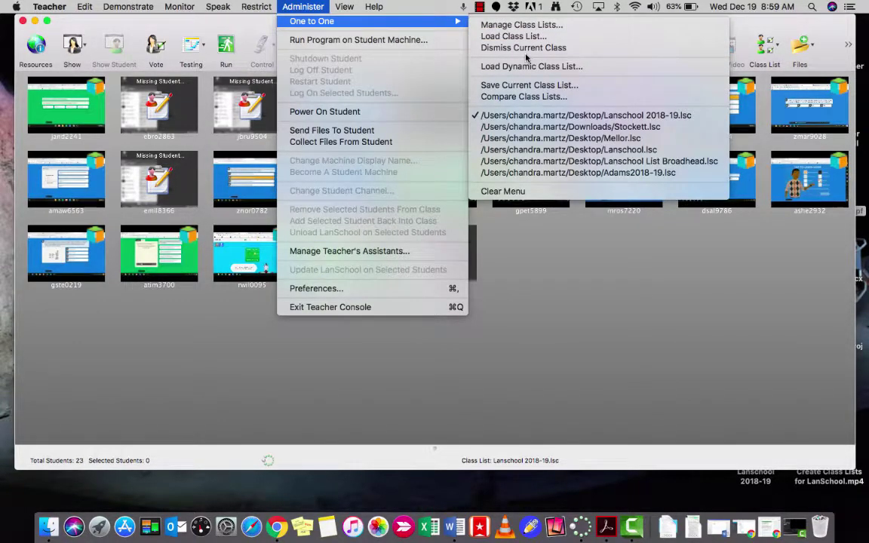
pyautogui.click(514, 292)
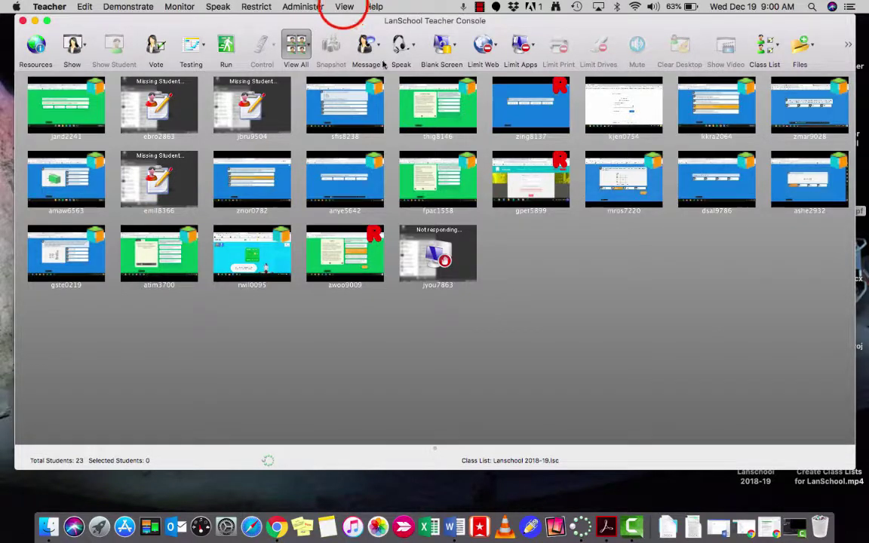
# Set the student thumbnails to the Large size
pyautogui.click(344, 7)
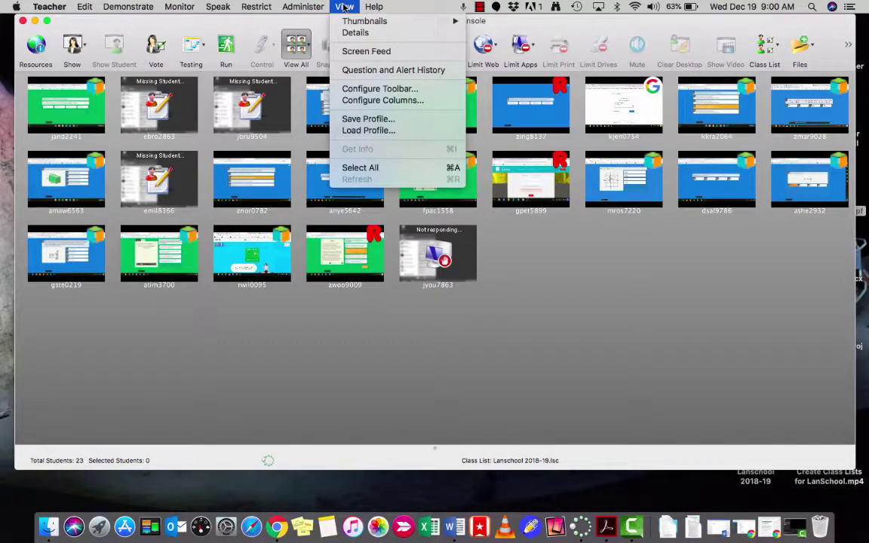
pyautogui.moveTo(352, 27)
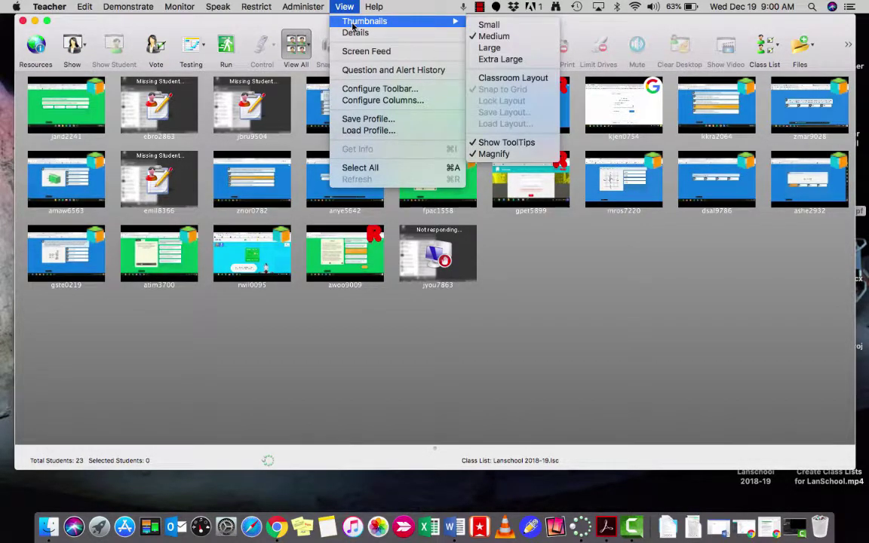
pyautogui.click(495, 47)
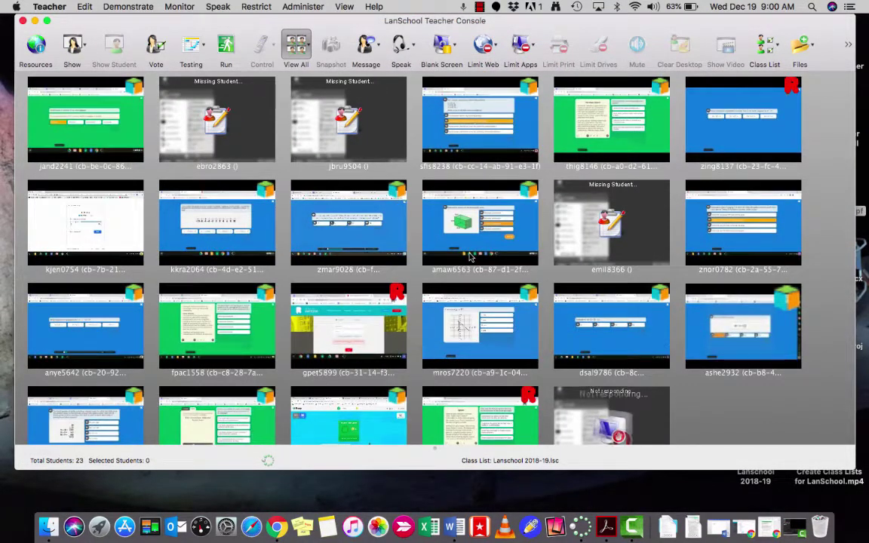
pyautogui.moveTo(469, 257)
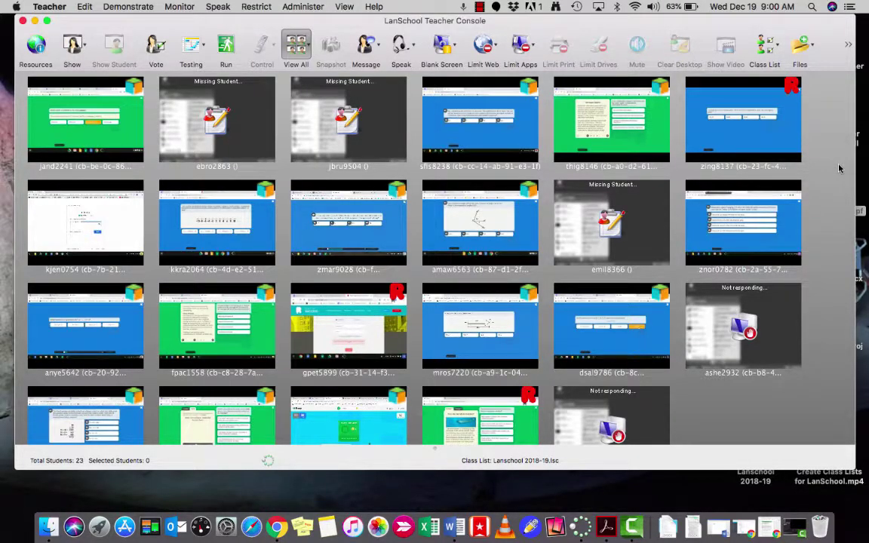
# Start a message to the fourth student in the first row, check the previously sent messages, and close it without sending
pyautogui.click(497, 142)
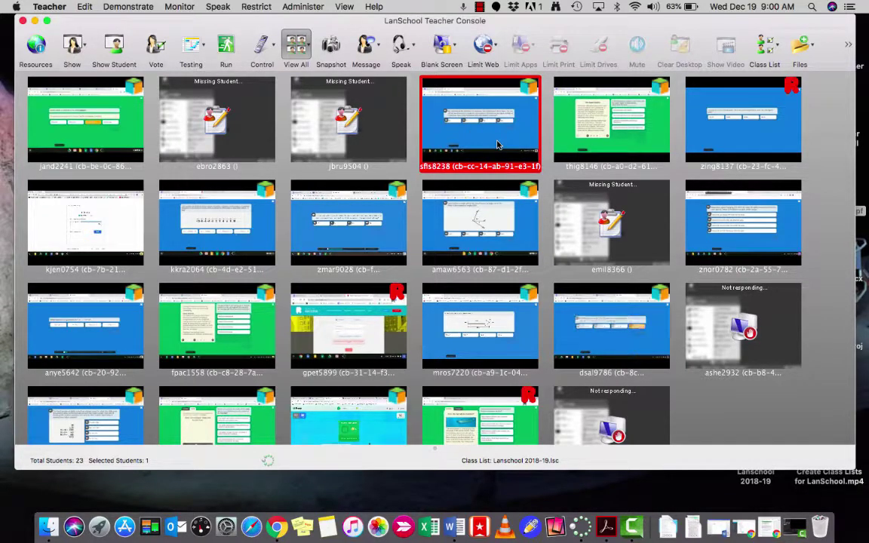
pyautogui.click(367, 47)
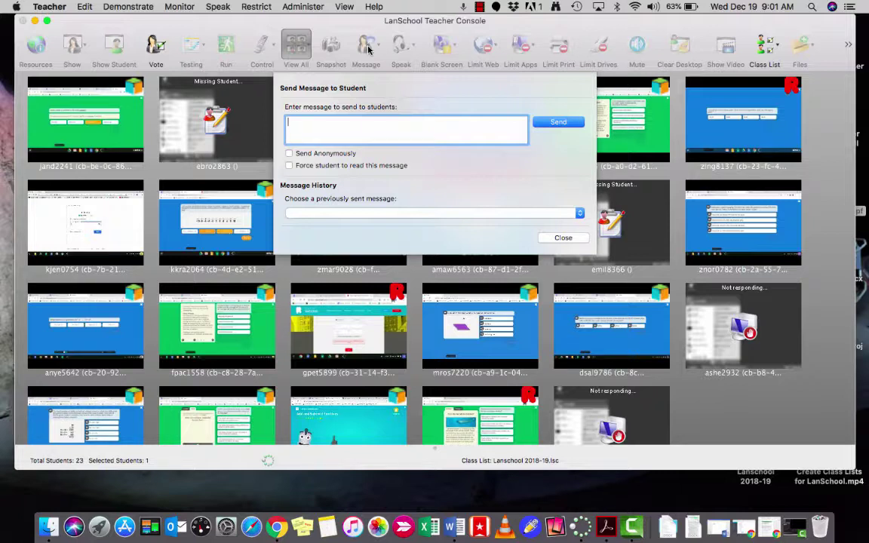
pyautogui.click(400, 215)
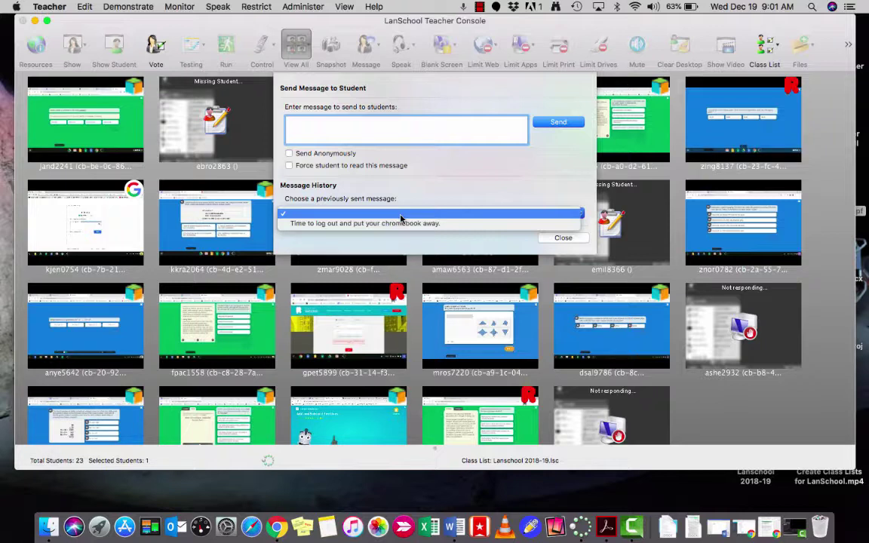
pyautogui.click(552, 239)
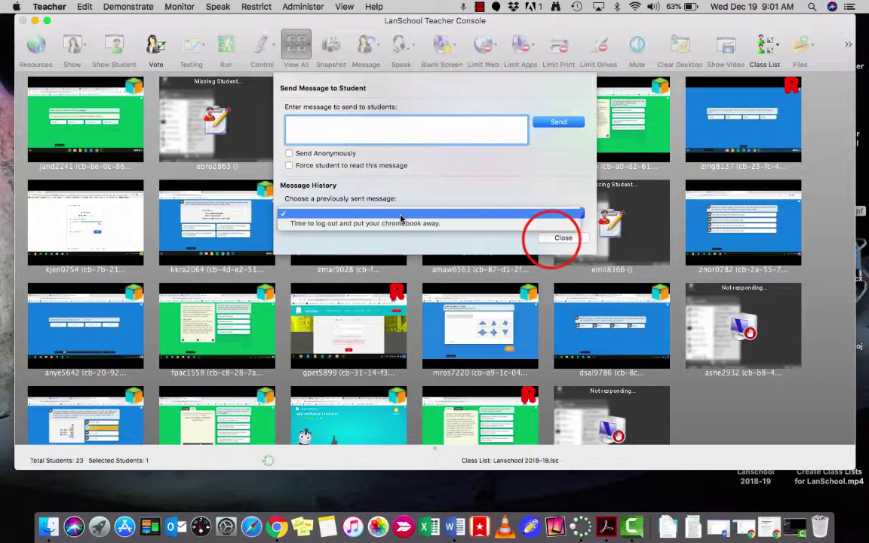
pyautogui.click(558, 238)
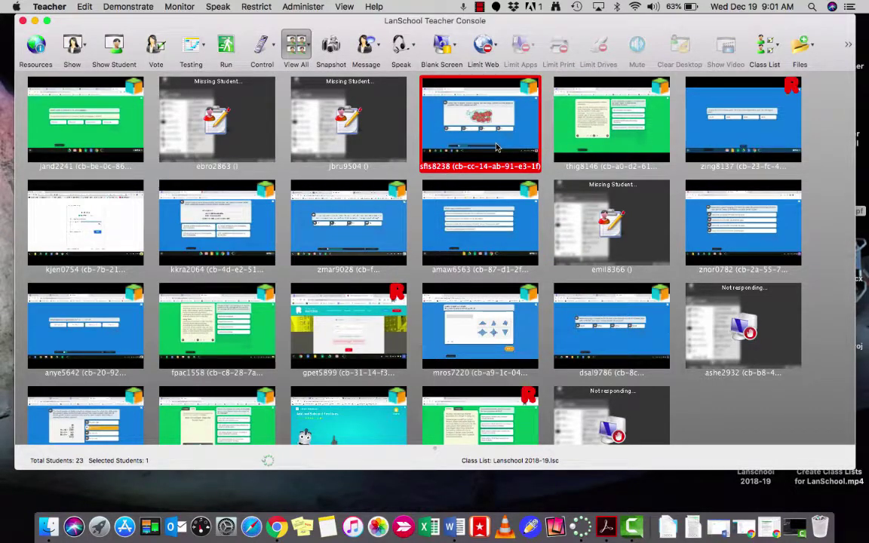
# Select all students in the class and clear the selection, twice
pyautogui.moveTo(496, 147)
pyautogui.press('super+a')
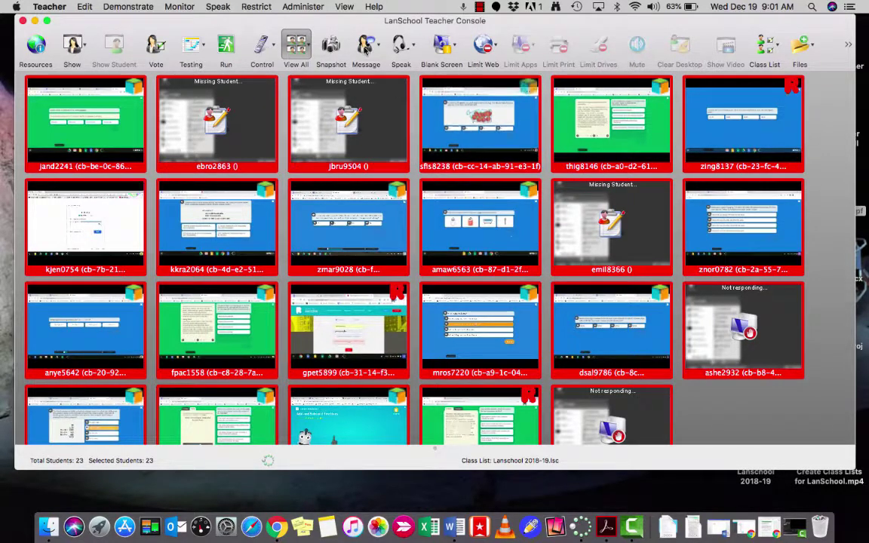
pyautogui.click(819, 92)
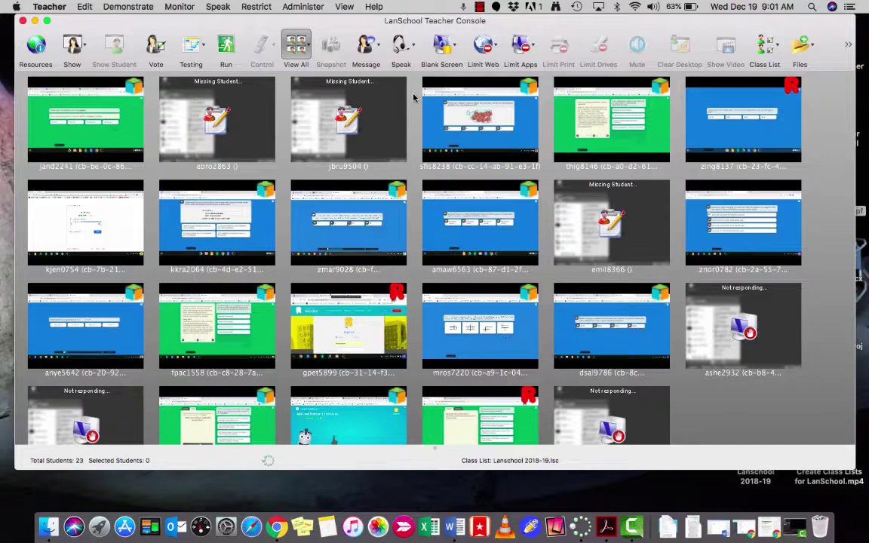
pyautogui.press('super+a')
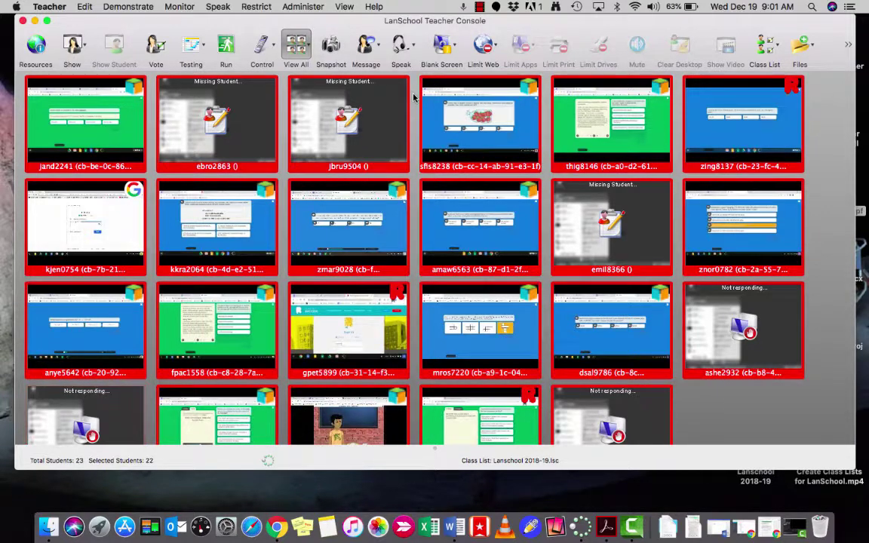
pyautogui.click(413, 96)
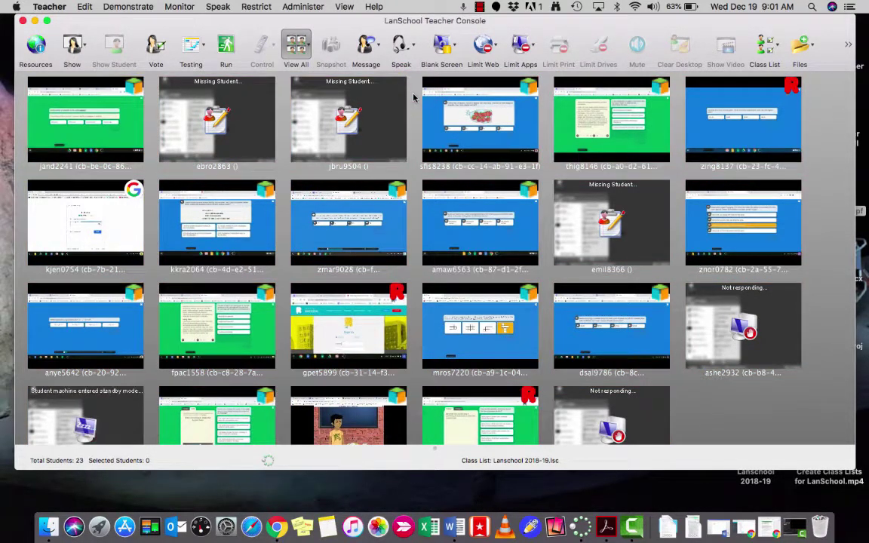
# Select the third student in the first row, the fourth in the second and the third in the third together, and clear the selection
pyautogui.click(340, 102)
pyautogui.keyDown('super'); pyautogui.click(434, 193); pyautogui.keyUp('super')
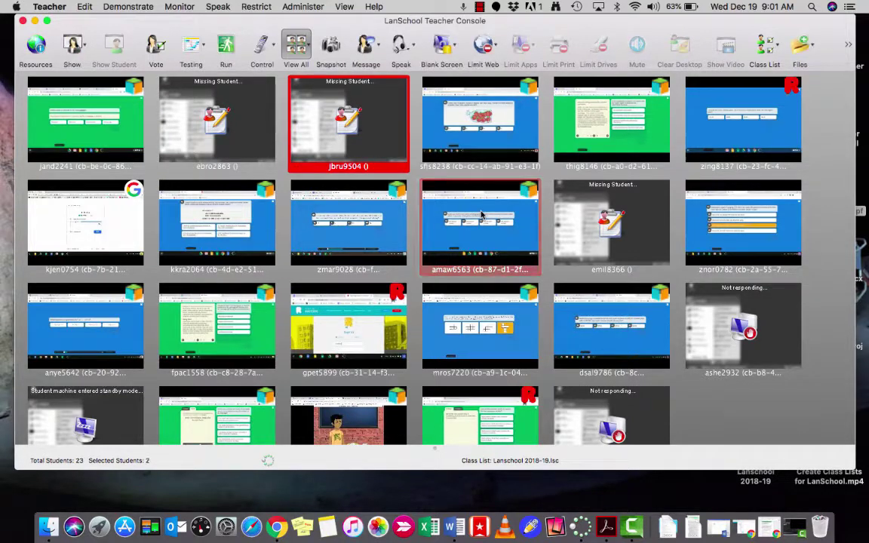
pyautogui.keyDown('super'); pyautogui.click(366, 324); pyautogui.keyUp('super')
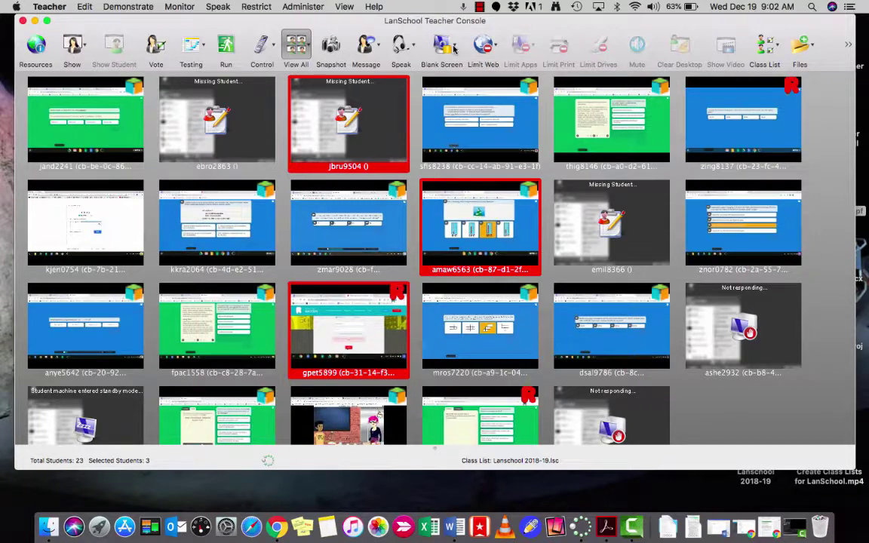
pyautogui.click(834, 131)
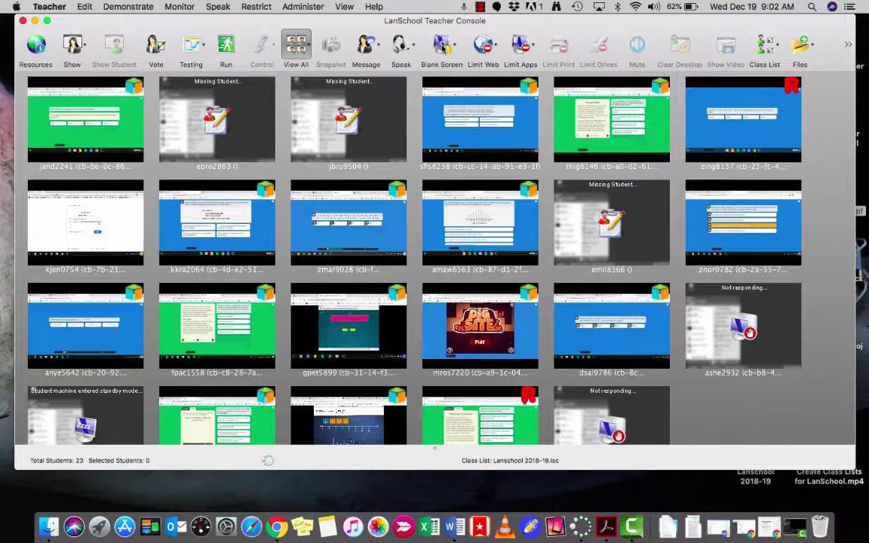
# Review the One to One administration options for managing, loading and saving class lists, including the recently used lists, without choosing any
pyautogui.click(305, 8)
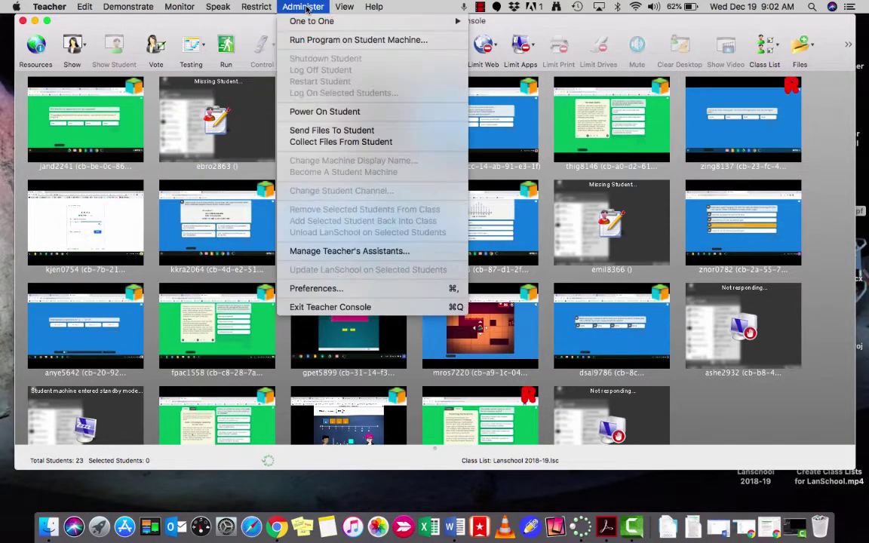
pyautogui.moveTo(305, 23)
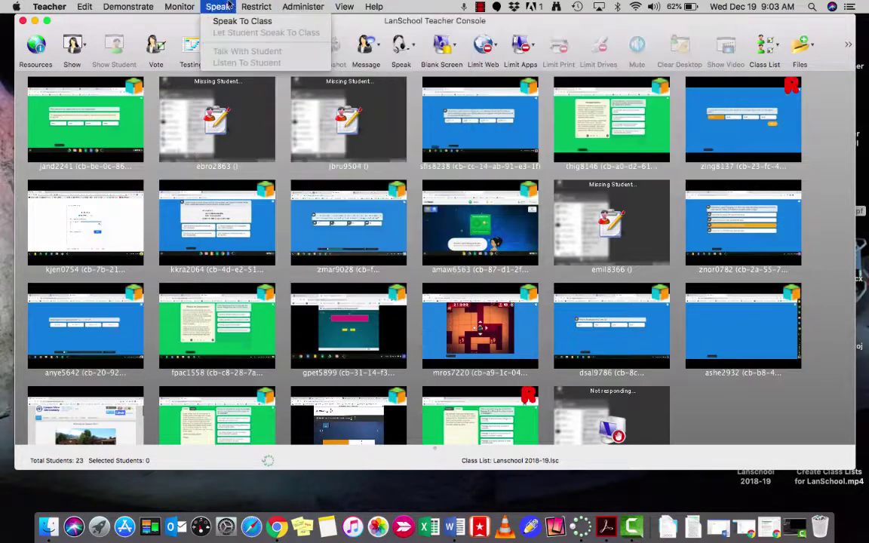
pyautogui.moveTo(49, 6)
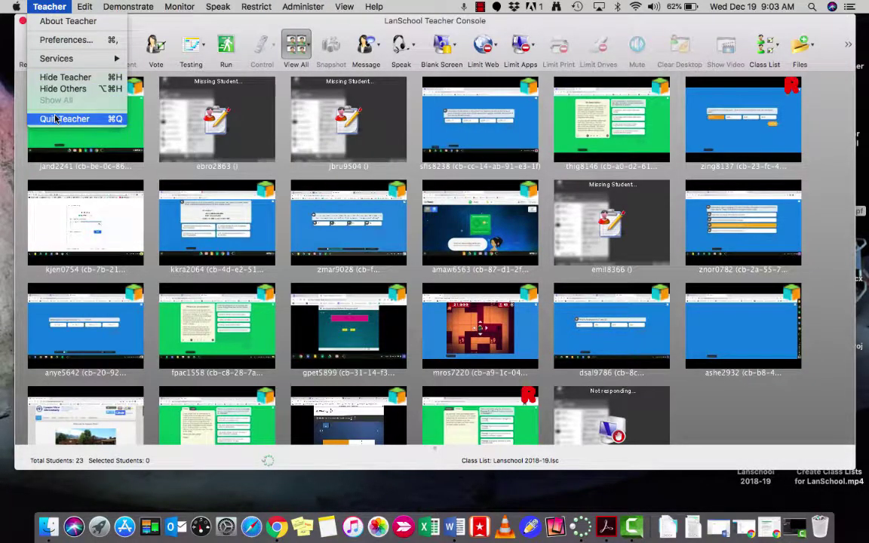
pyautogui.moveTo(302, 7)
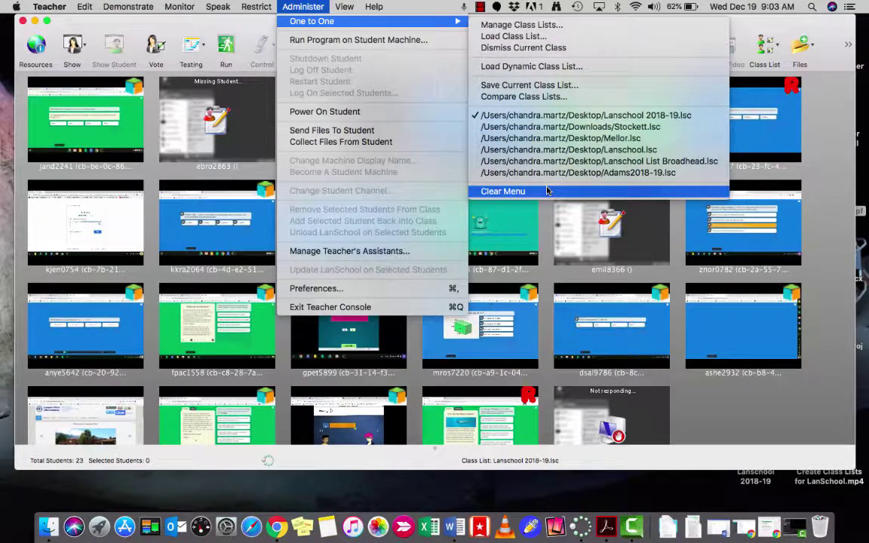
pyautogui.click(705, 389)
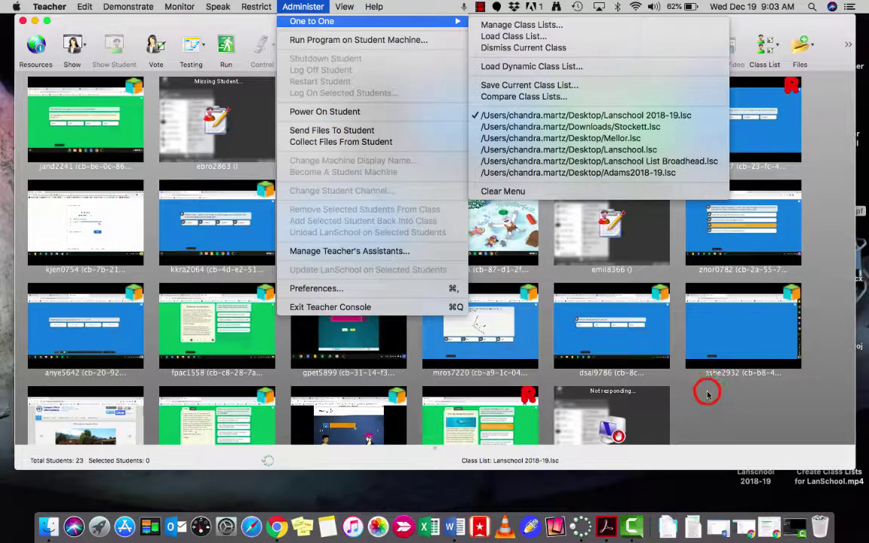